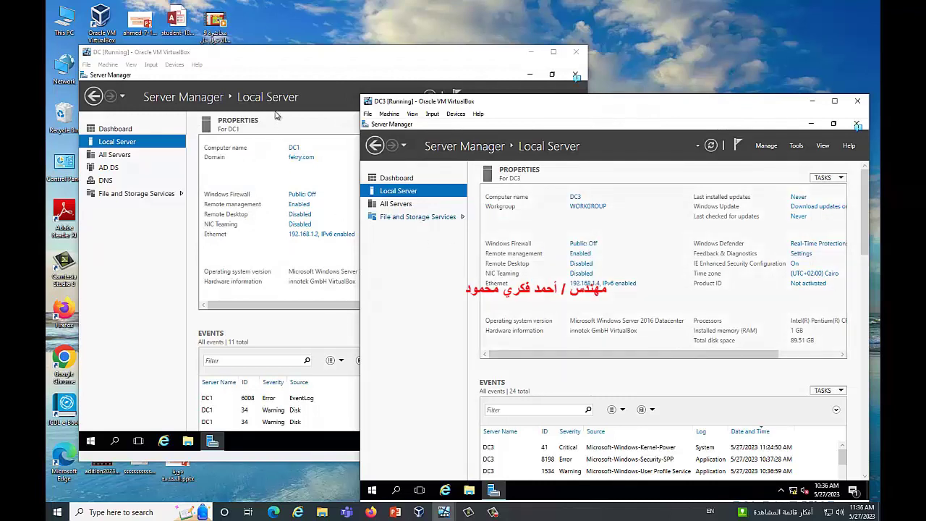
Bring the DC machine's window forward to check it, then return DC3's window to the front
{"action": "left_click", "coordinate": [307, 74]}
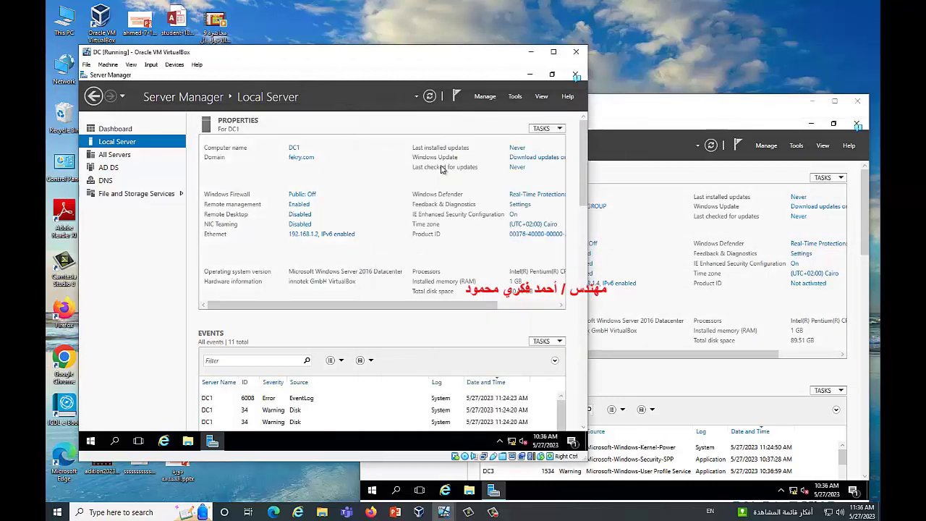
{"action": "left_click", "coordinate": [619, 128]}
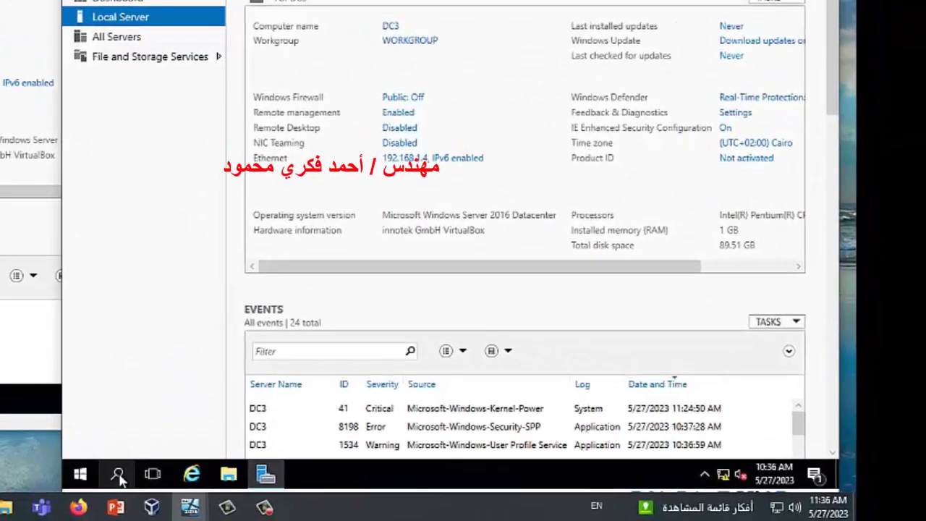
Open Command Prompt on DC3 and ping DC1 at 192.168.1.2
{"action": "left_click", "coordinate": [118, 474]}
{"action": "type", "text": "cmd"}
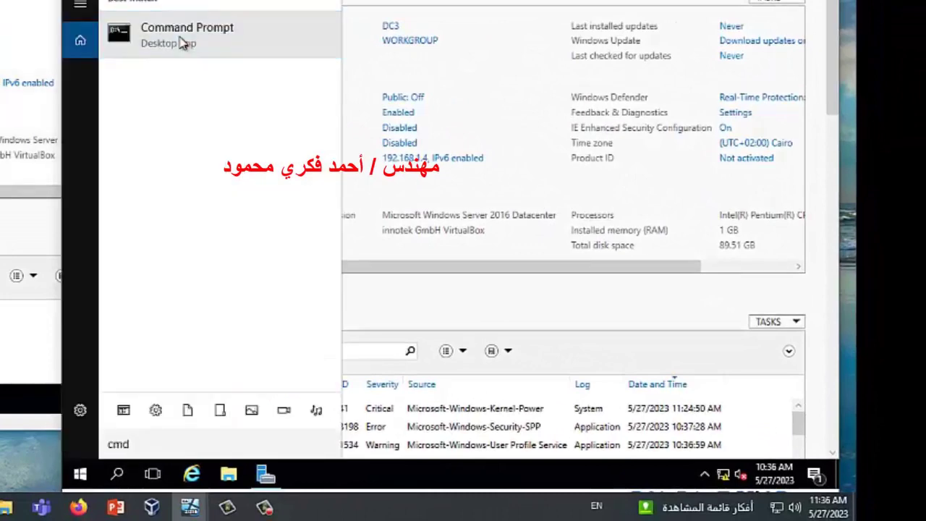
{"action": "left_click", "coordinate": [182, 40]}
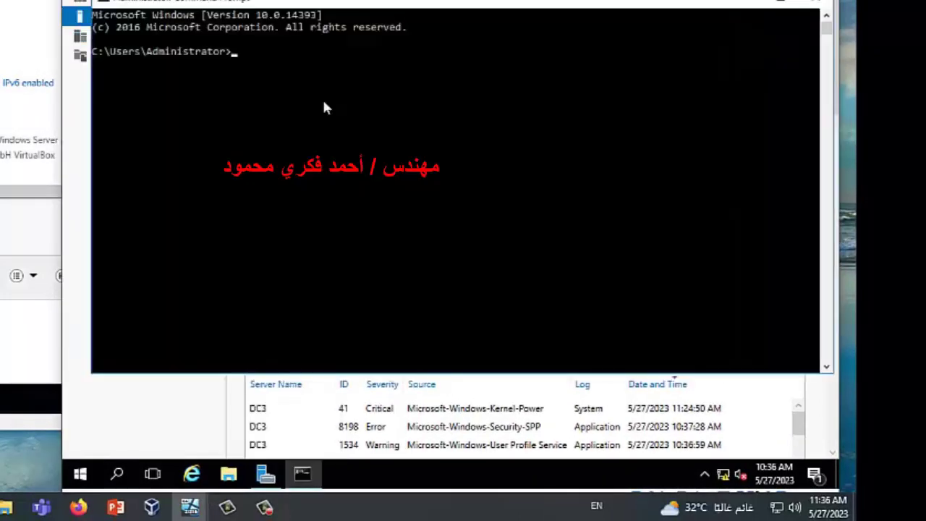
{"action": "type", "text": "ping "}
{"action": "type", "text": "192"}
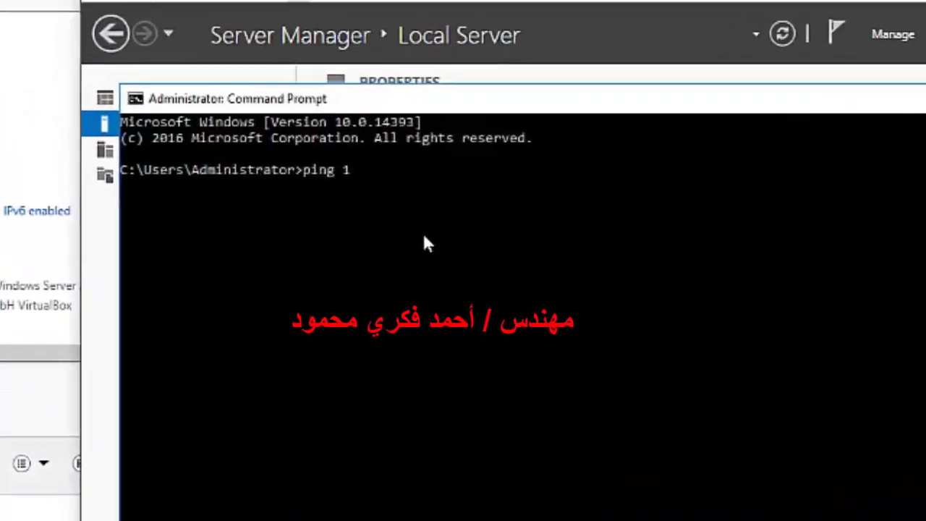
{"action": "type", "text": ".168.1"}
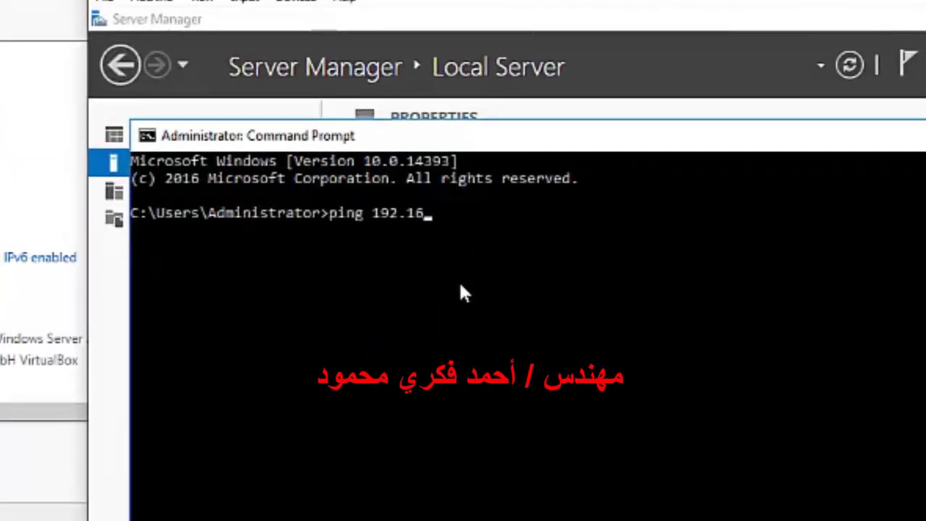
{"action": "type", "text": ".2"}
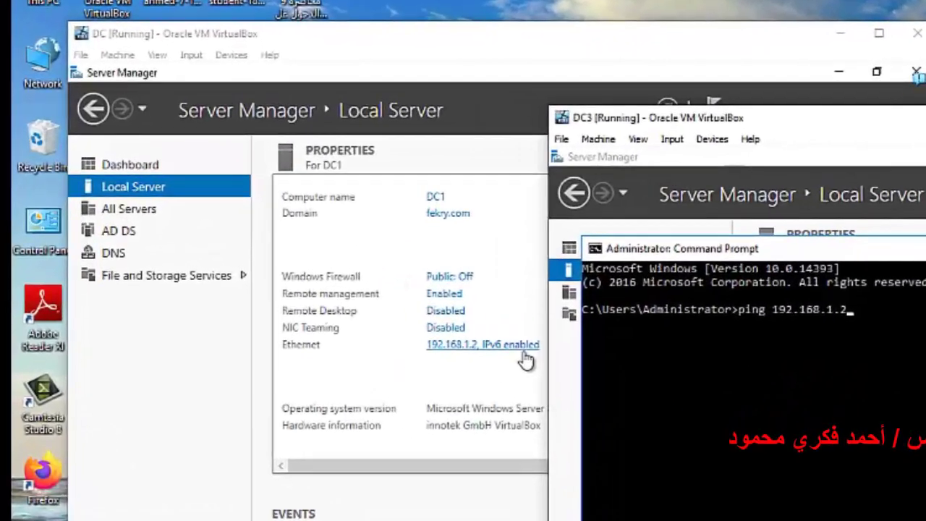
{"action": "key", "text": "Return"}
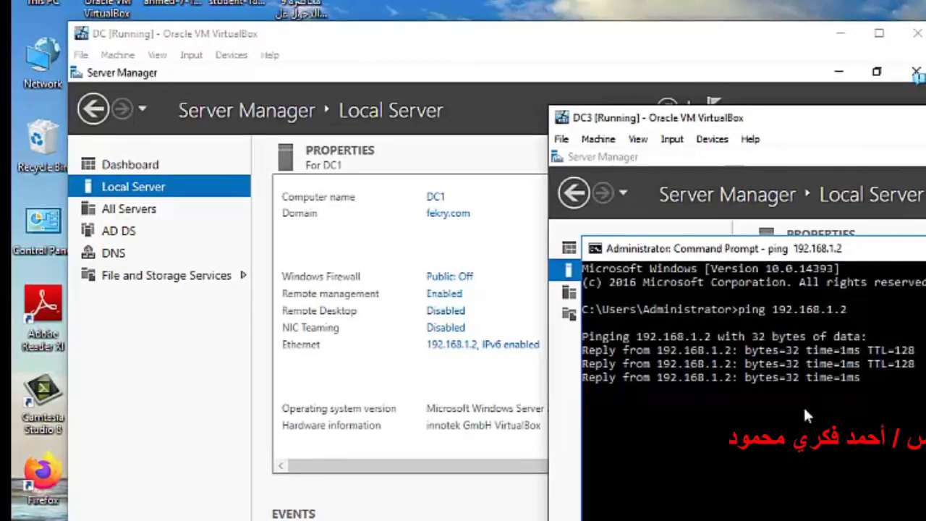
Ping dc1.fekry.com, close the prompt, and return to the Server Manager dashboard
{"action": "type", "text": "ping dc1.fekry.com"}
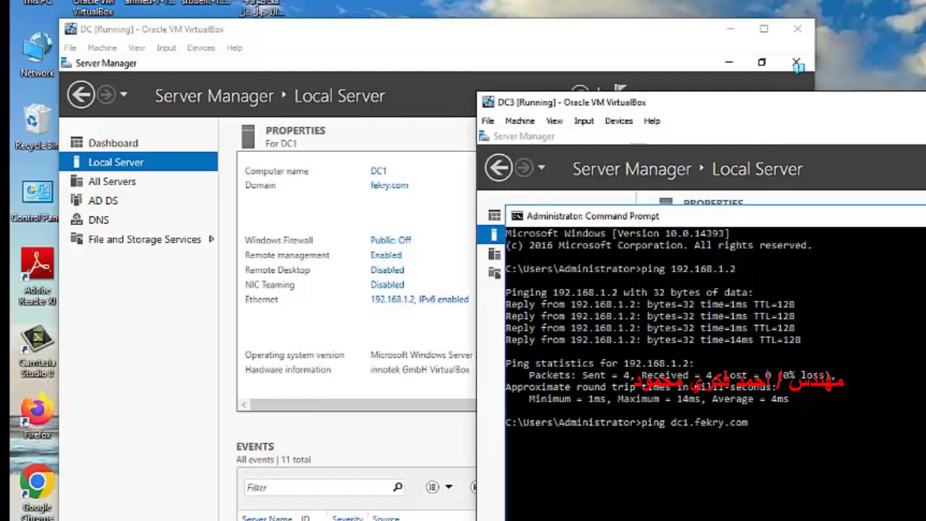
{"action": "key", "text": "Return"}
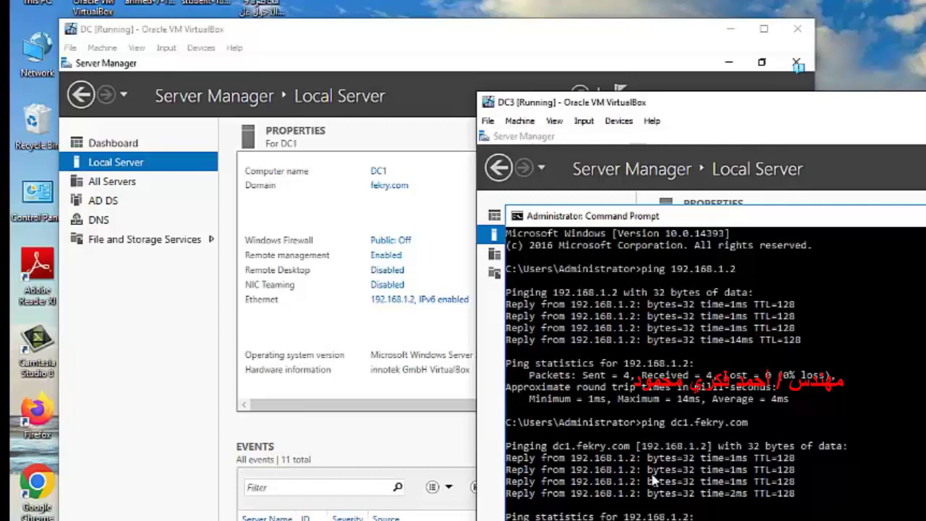
{"action": "key", "text": "alt+F4"}
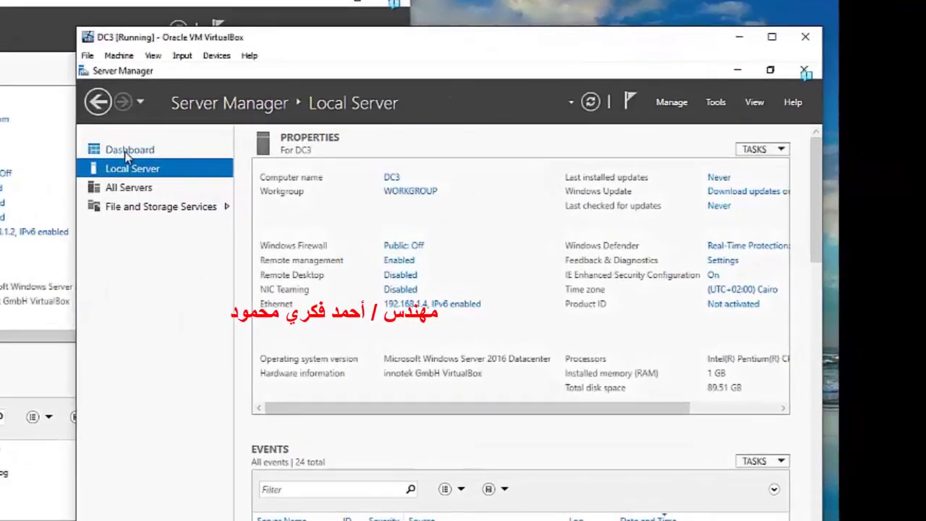
{"action": "left_click", "coordinate": [127, 153]}
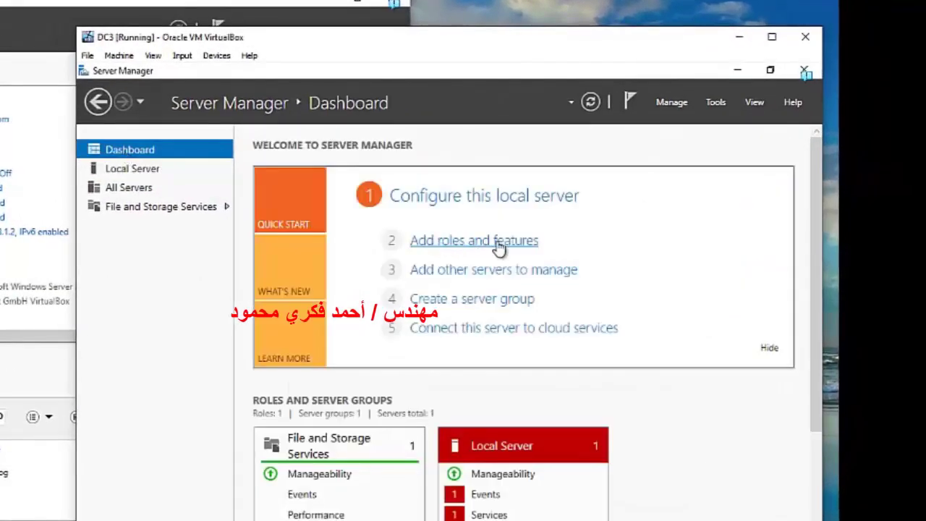
Start a role-based Add Roles and Features installation with DC3 as the destination server
{"action": "left_click", "coordinate": [500, 248]}
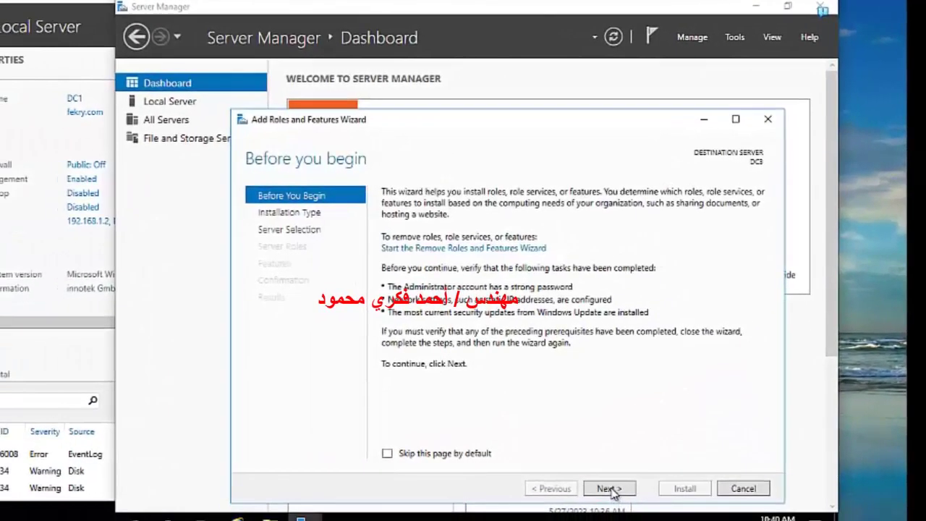
{"action": "left_click", "coordinate": [610, 489]}
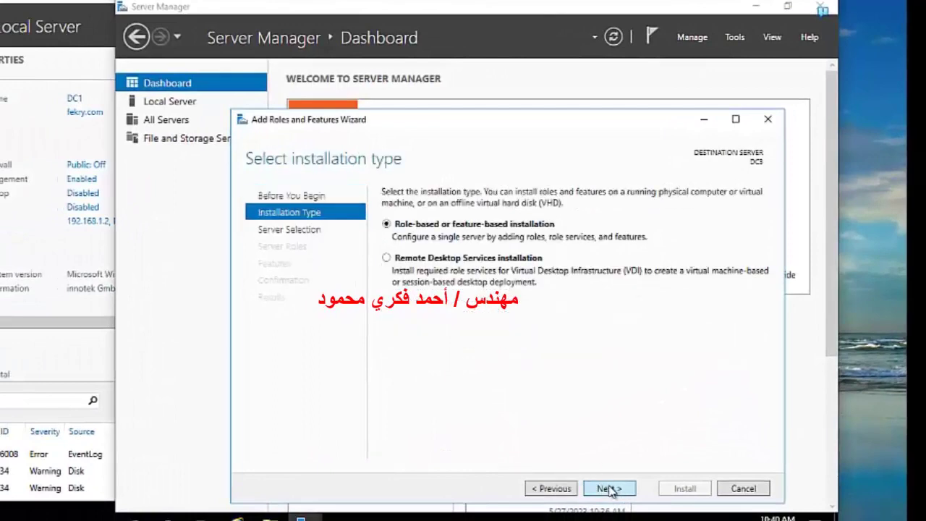
{"action": "left_click", "coordinate": [610, 489]}
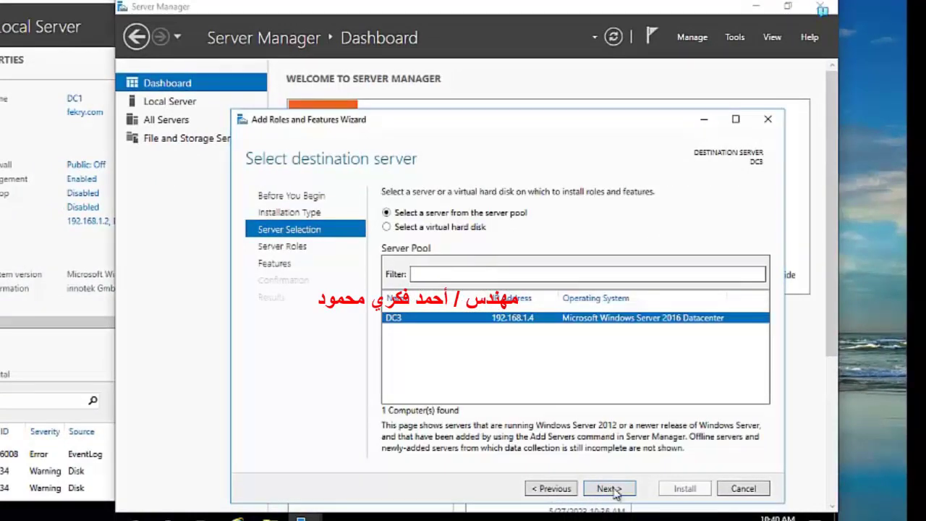
{"action": "left_click", "coordinate": [610, 489]}
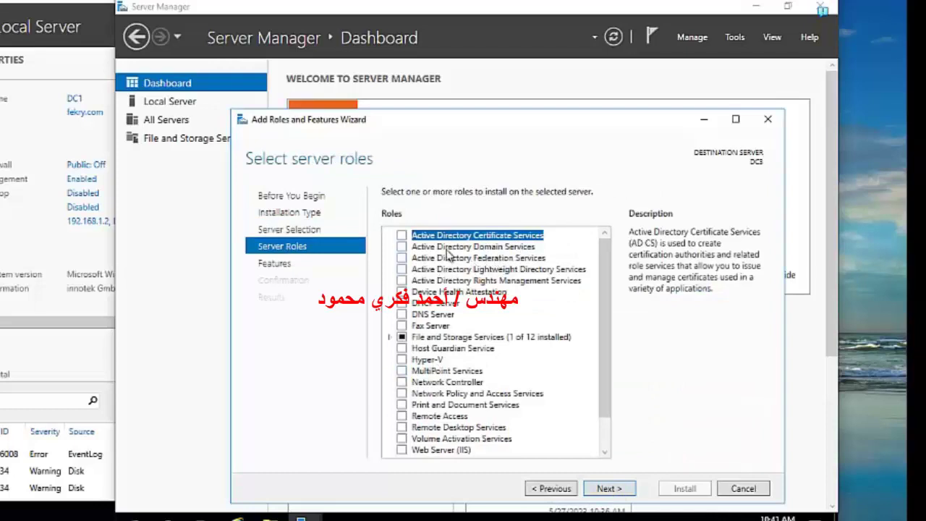
Select Active Directory Domain Services and DNS Server with their required features, and install them
{"action": "left_click", "coordinate": [402, 247]}
{"action": "left_click", "coordinate": [548, 432]}
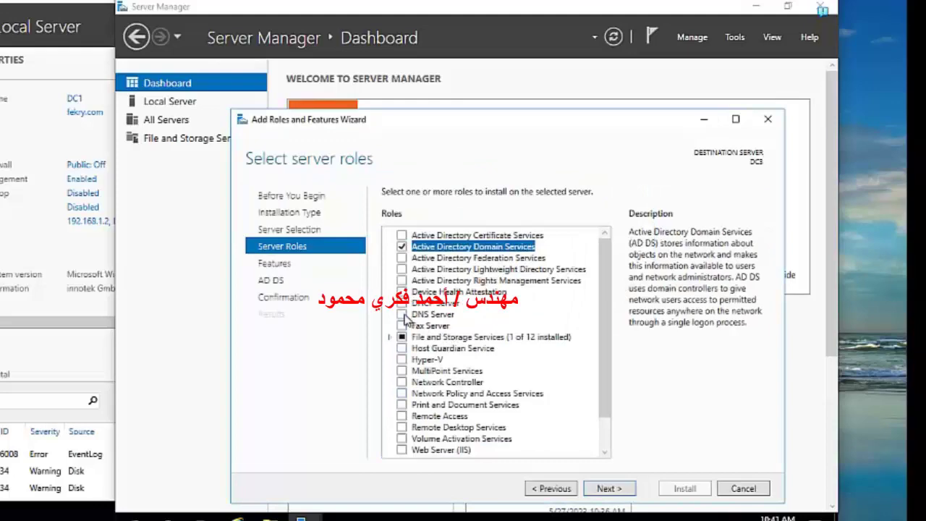
{"action": "left_click", "coordinate": [401, 314]}
{"action": "left_click", "coordinate": [550, 426]}
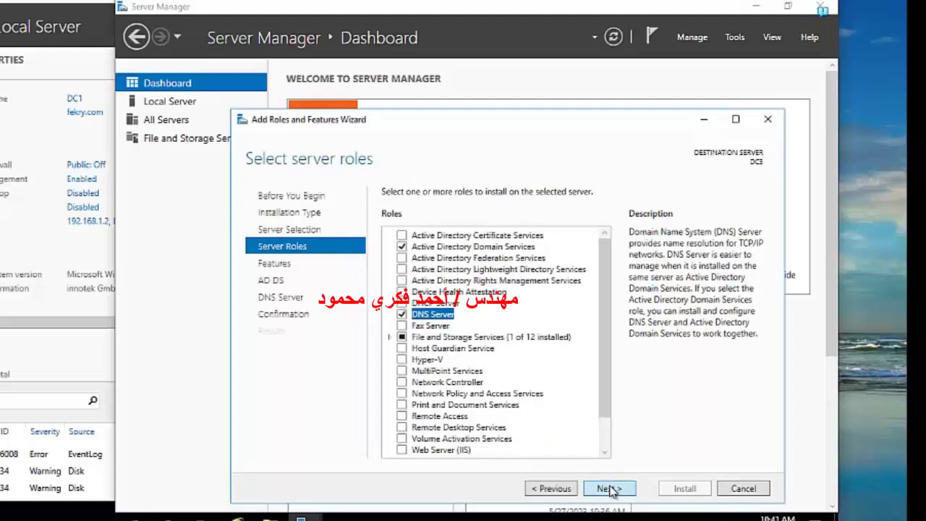
{"action": "left_click", "coordinate": [608, 489]}
{"action": "left_click", "coordinate": [609, 489]}
{"action": "left_click", "coordinate": [610, 488]}
{"action": "left_click", "coordinate": [608, 488]}
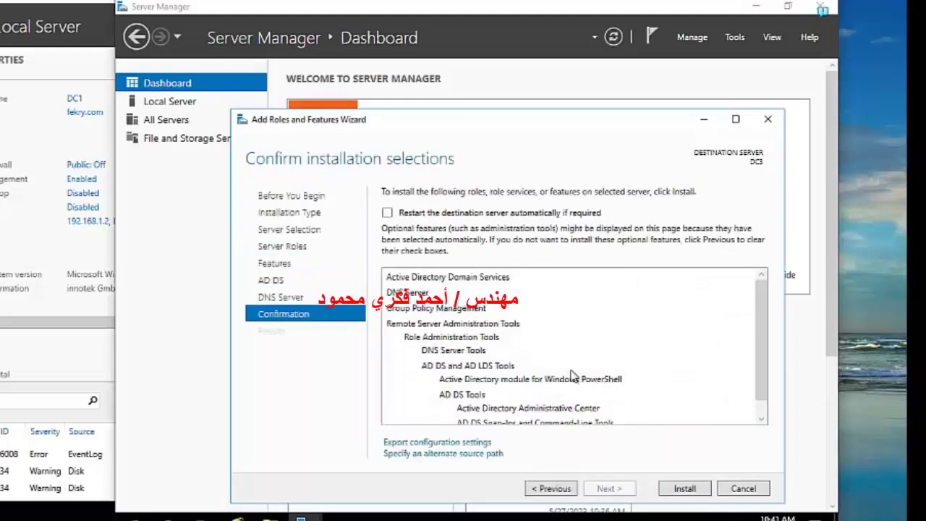
{"action": "left_click", "coordinate": [684, 489]}
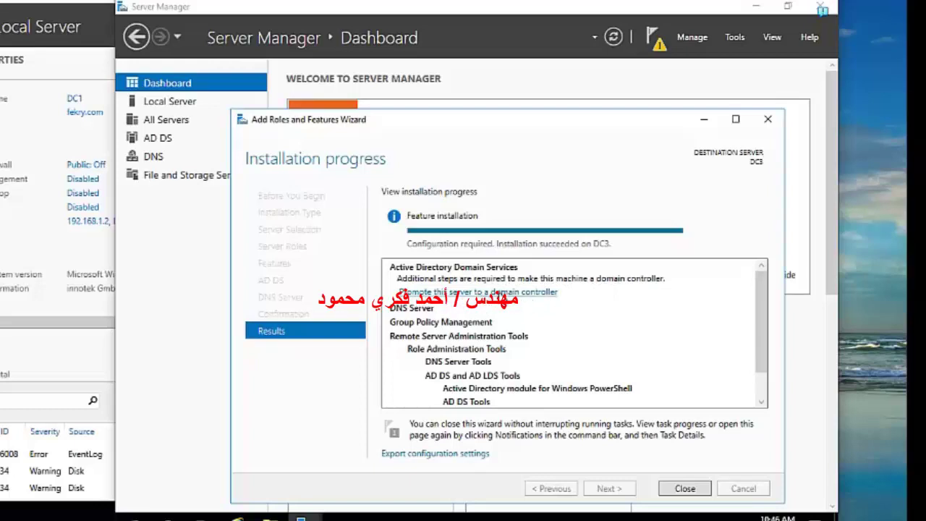
Start promoting DC3 into the existing fekry.com domain, supplying the domain administrator account and password
{"action": "left_click", "coordinate": [539, 292]}
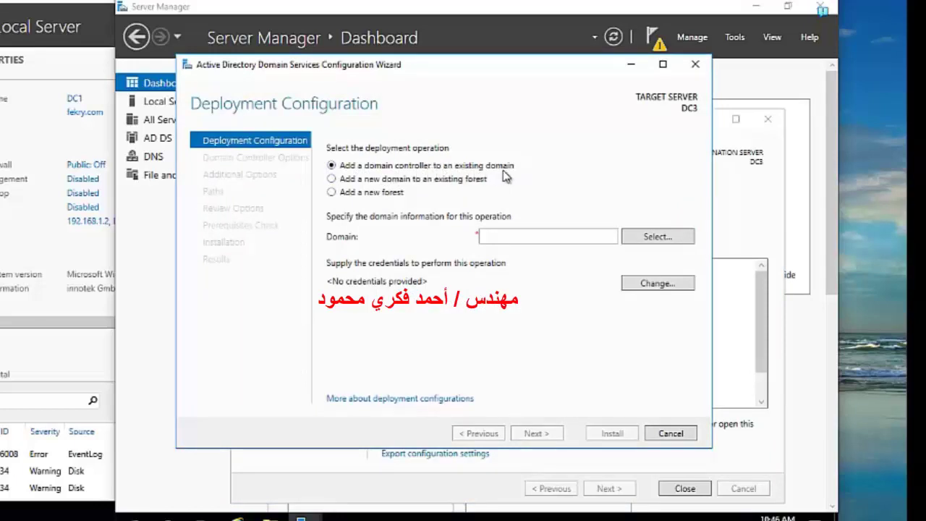
{"action": "left_click", "coordinate": [489, 237]}
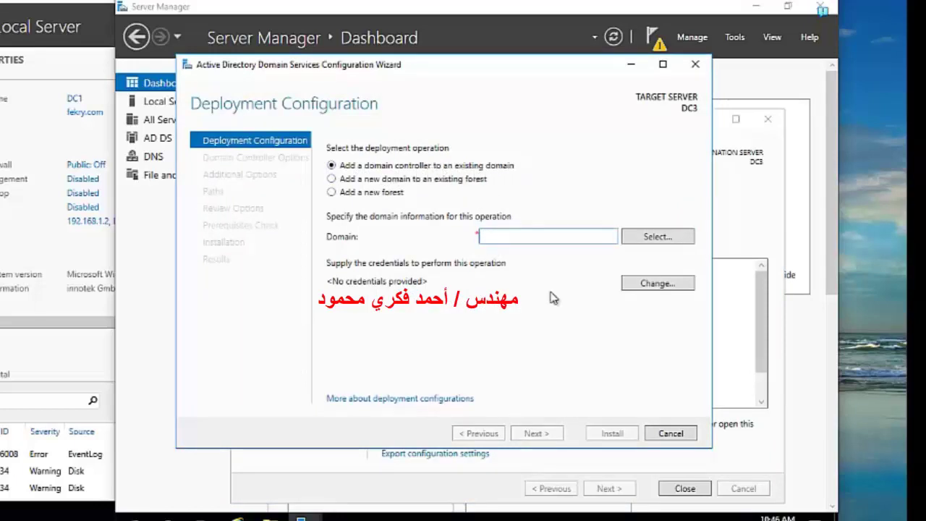
{"action": "type", "text": "fekry.com"}
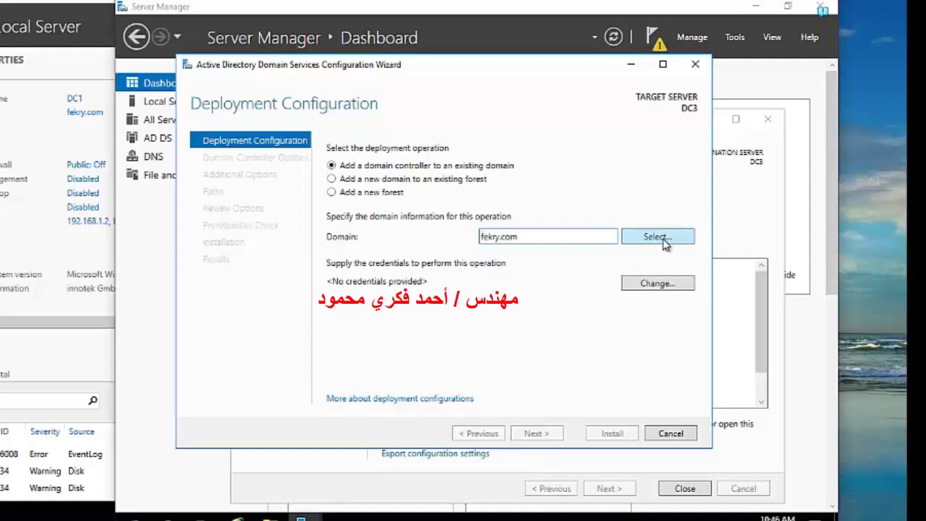
{"action": "left_click", "coordinate": [664, 239]}
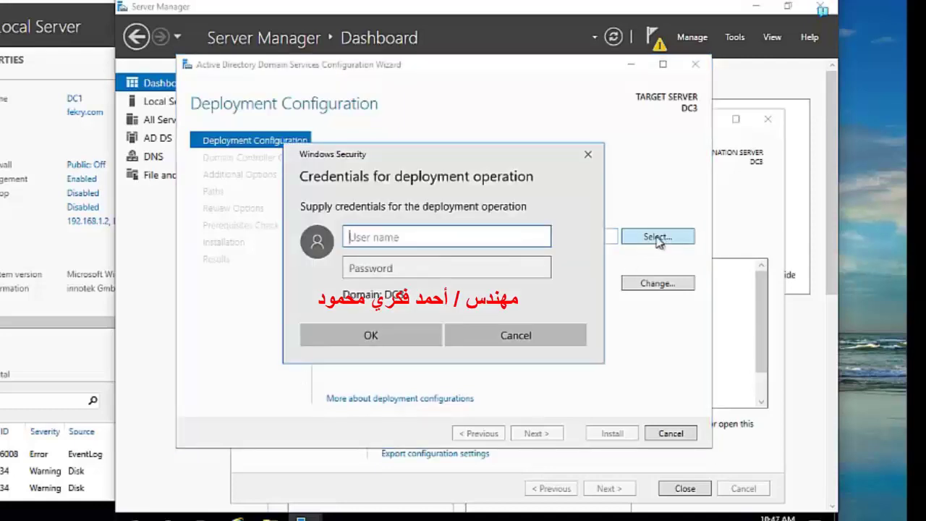
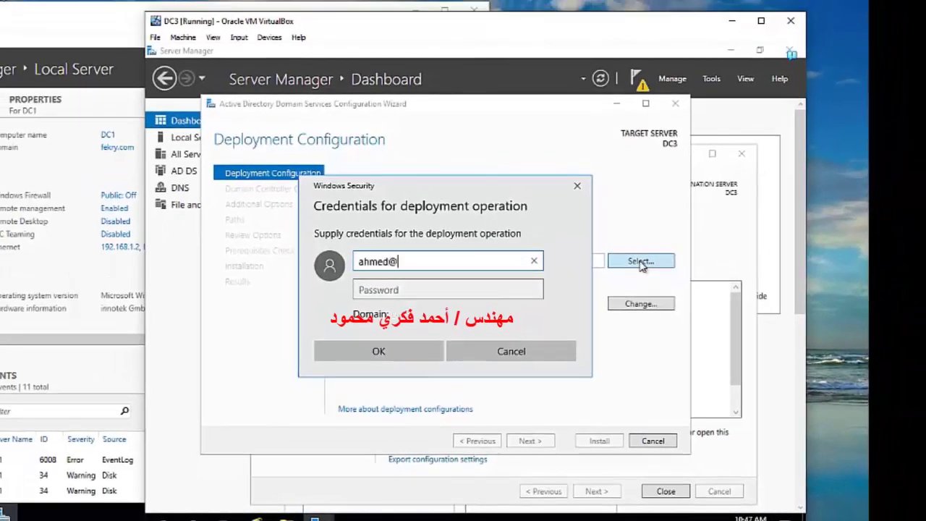
{"action": "left_click", "coordinate": [396, 291]}
{"action": "type", "text": "P@ssw0rd"}
{"action": "left_click", "coordinate": [370, 351]}
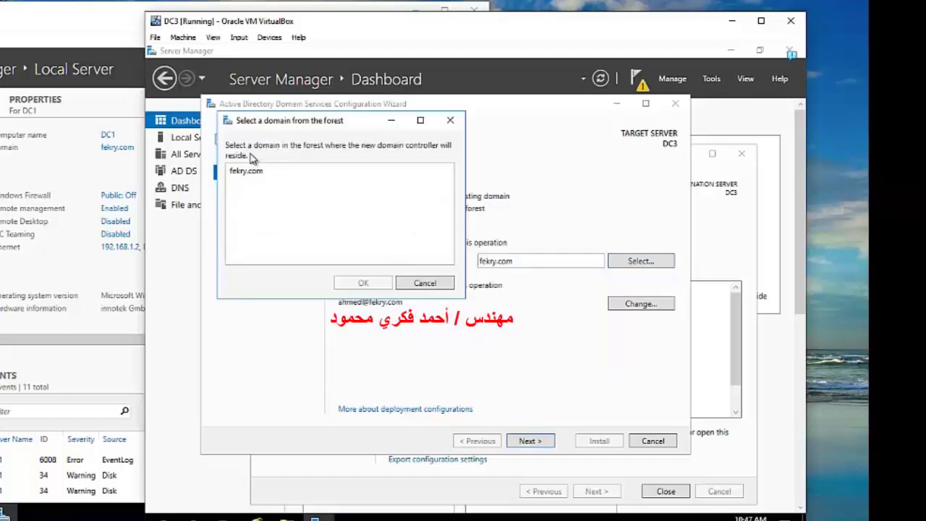
Pick fekry.com in the Select a domain dialog and proceed to Domain Controller Options
{"action": "left_click", "coordinate": [266, 173]}
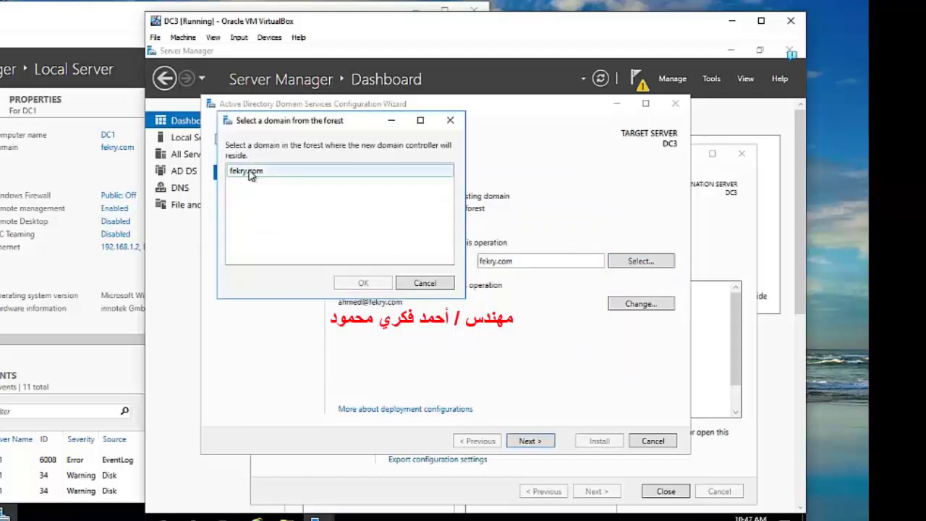
{"action": "left_click", "coordinate": [249, 173]}
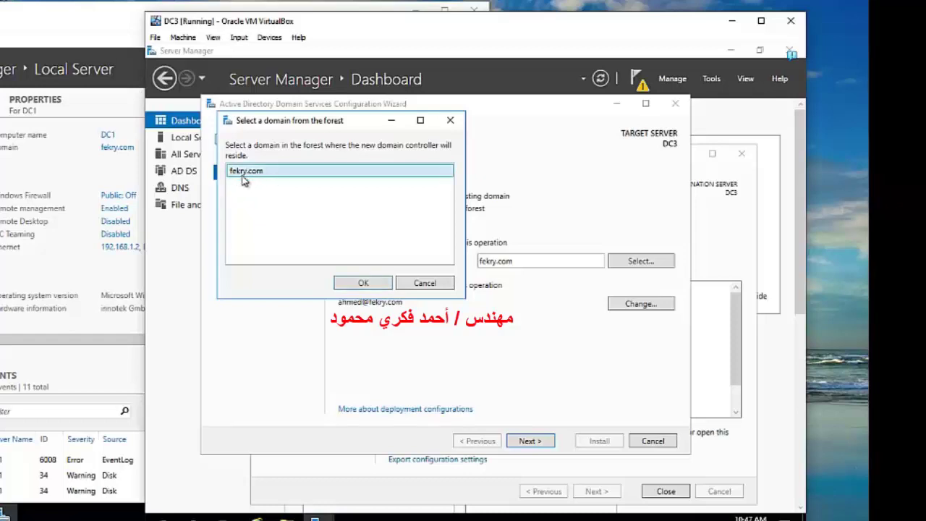
{"action": "left_click", "coordinate": [365, 283]}
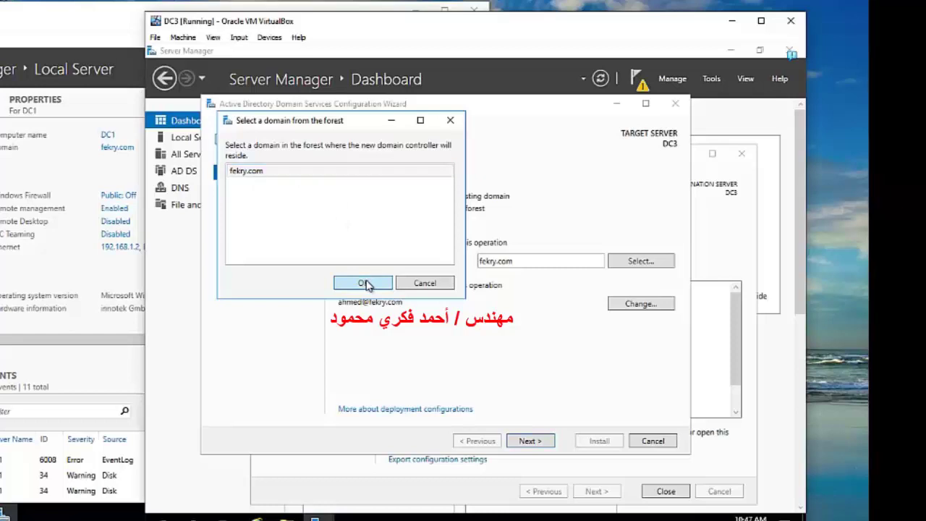
{"action": "left_click", "coordinate": [531, 441]}
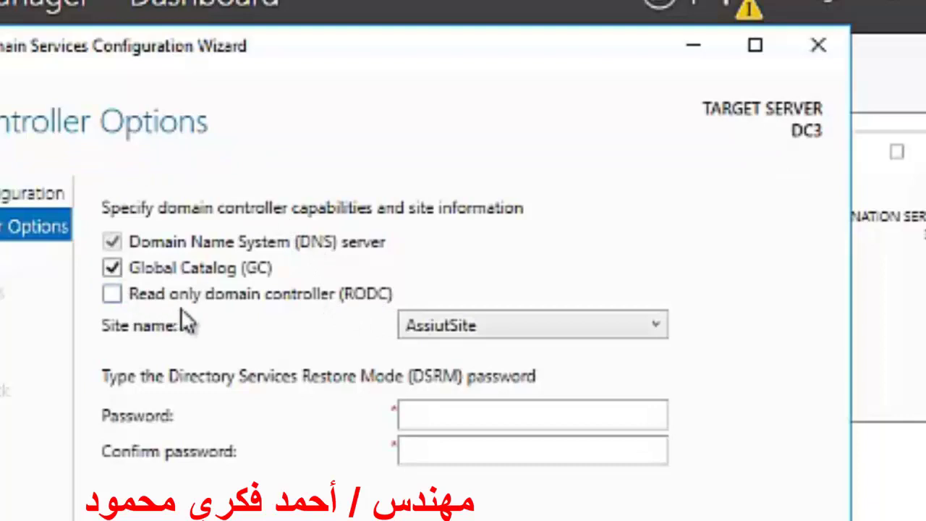
Mark DC3 as a read-only domain controller and enter and confirm the DSRM password
{"action": "left_click", "coordinate": [113, 294]}
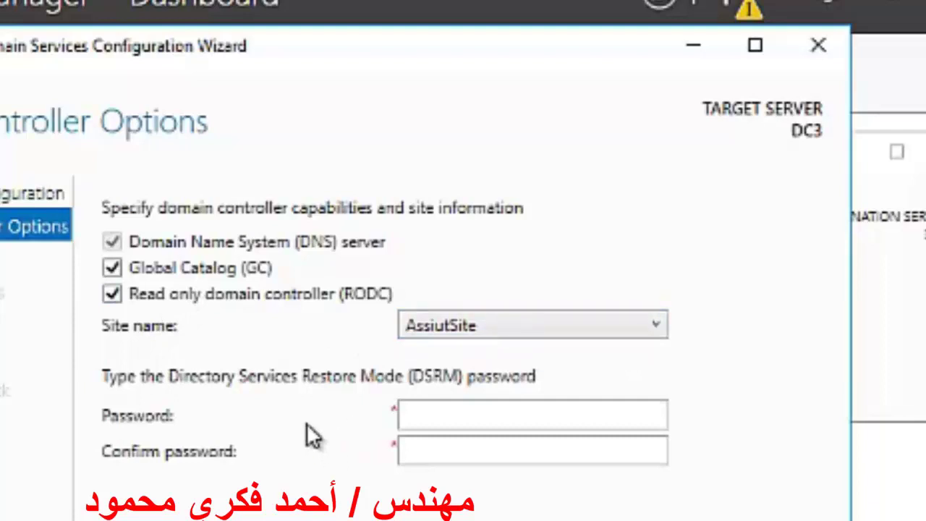
{"action": "left_click", "coordinate": [423, 420]}
{"action": "type", "text": "P@ssw0rd1"}
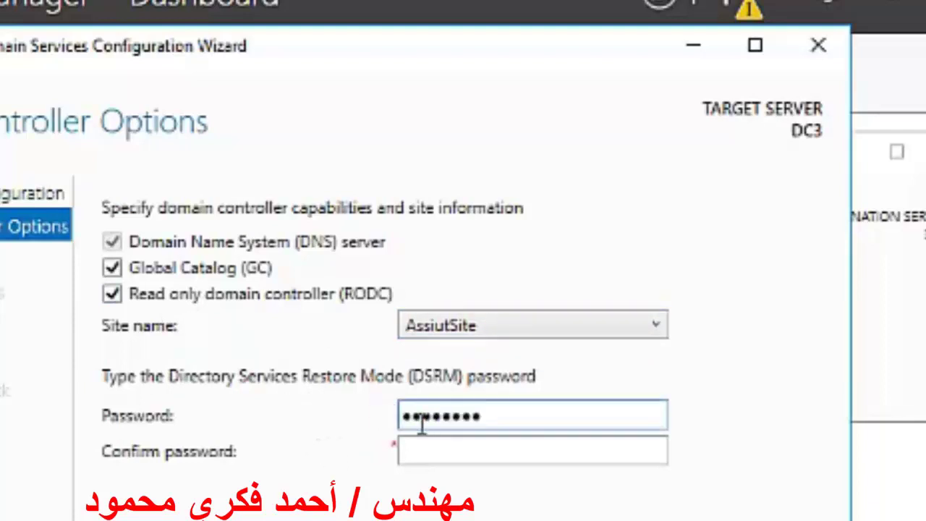
{"action": "key", "text": "Tab"}
{"action": "type", "text": "P@ssw0rd1"}
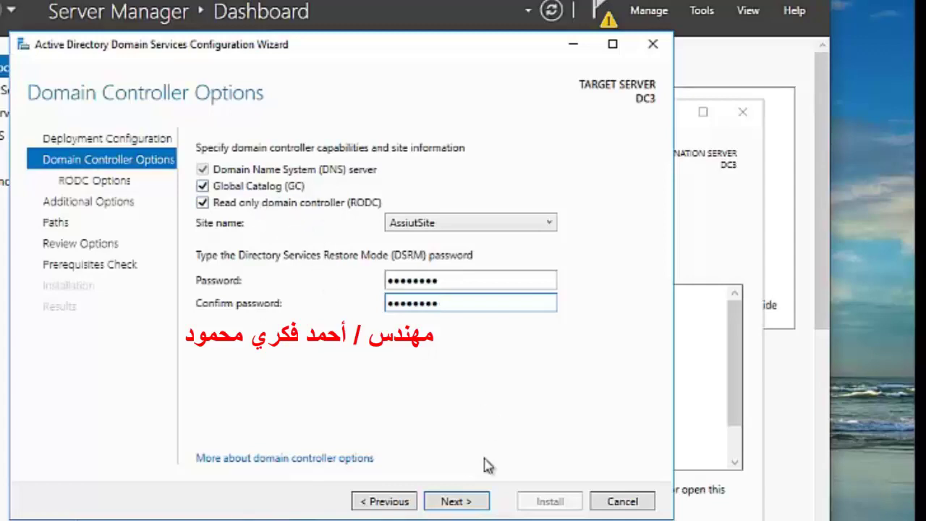
{"action": "left_click", "coordinate": [465, 505]}
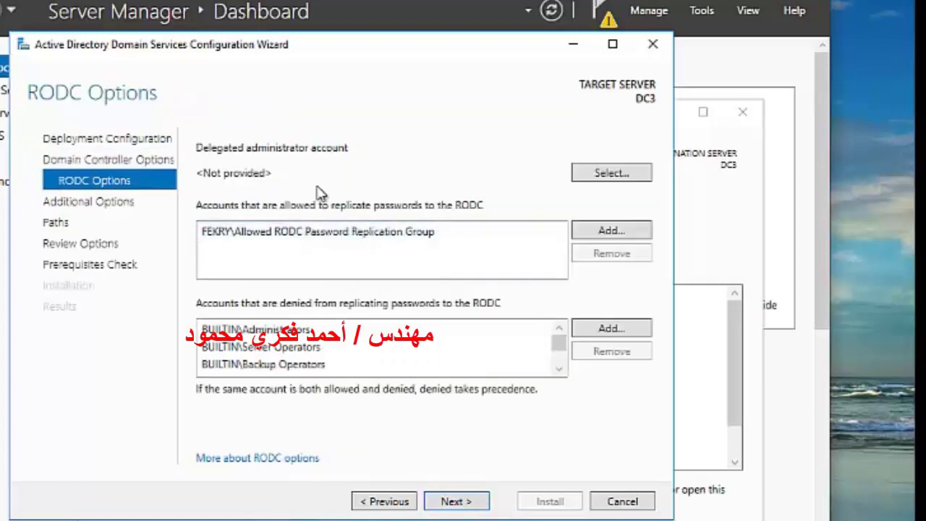
Keep the default RODC options and set Replicate from to DC1.fekry.com
{"action": "left_click", "coordinate": [448, 503]}
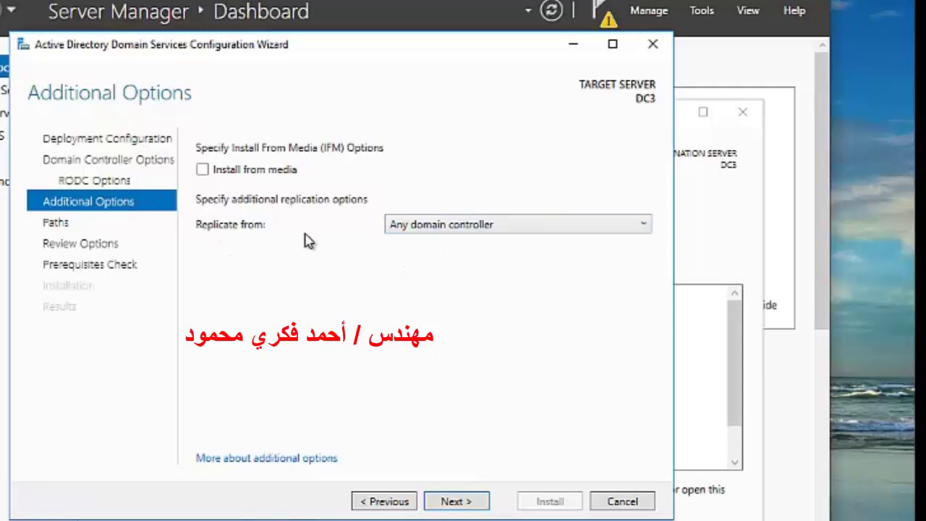
{"action": "left_click", "coordinate": [643, 226]}
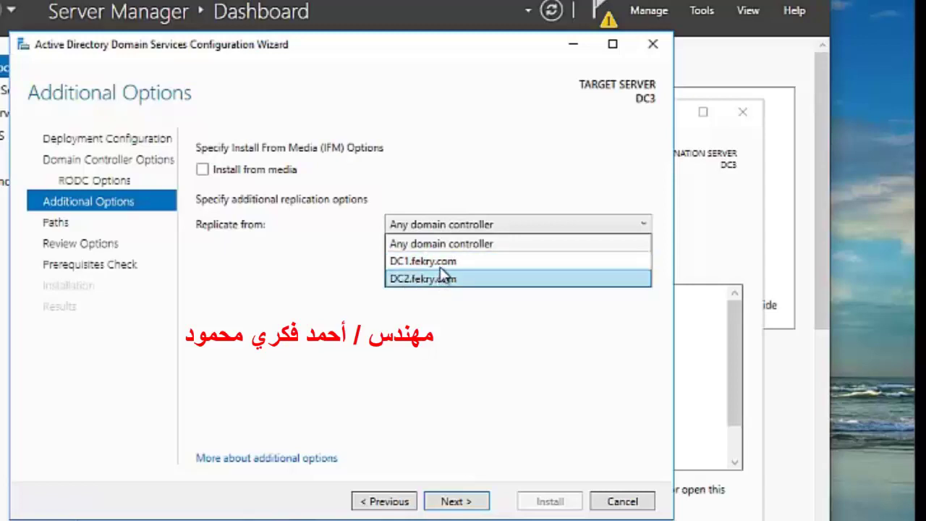
{"action": "left_click", "coordinate": [422, 262]}
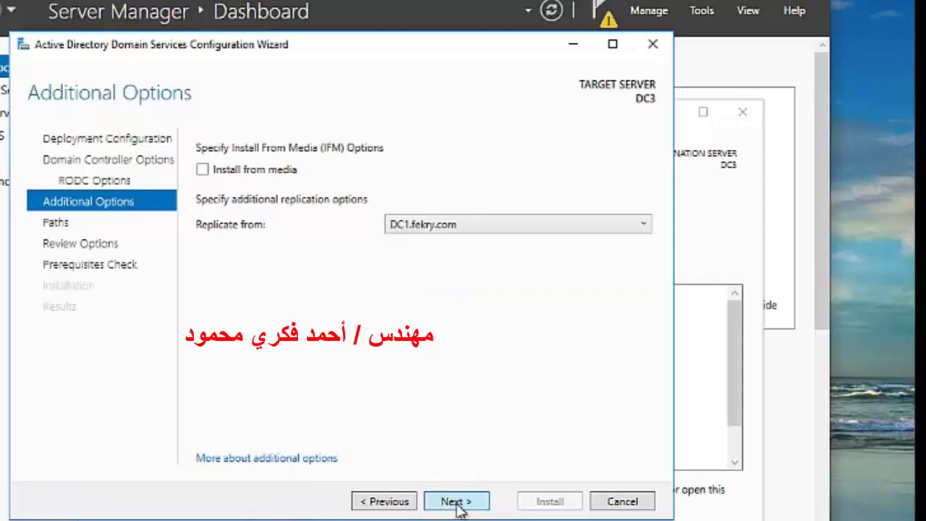
{"action": "left_click", "coordinate": [456, 501]}
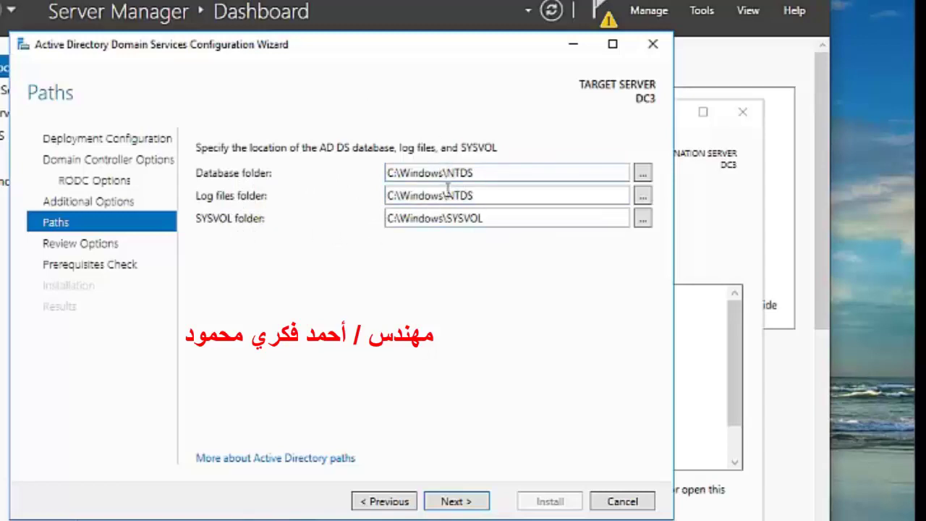
Accept the default NTDS and SYSVOL paths, pass the prerequisites check, and install the RODC
{"action": "left_click", "coordinate": [477, 508]}
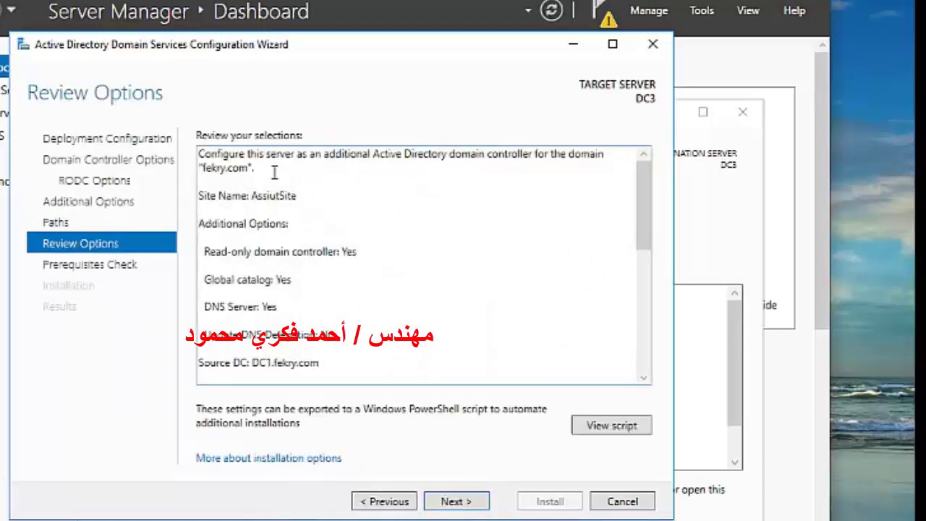
{"action": "left_click_drag", "start_coordinate": [642, 224], "coordinate": [547, 337]}
{"action": "left_click", "coordinate": [476, 500]}
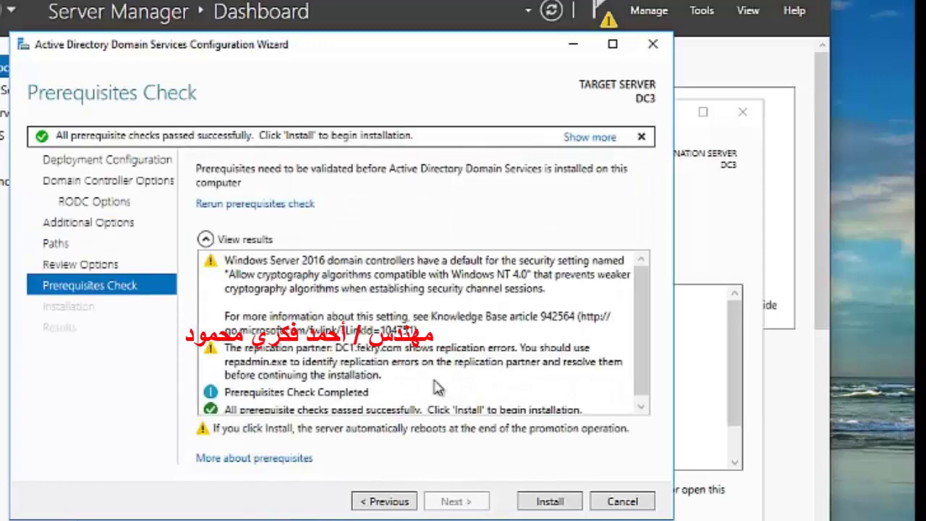
{"action": "left_click", "coordinate": [547, 503]}
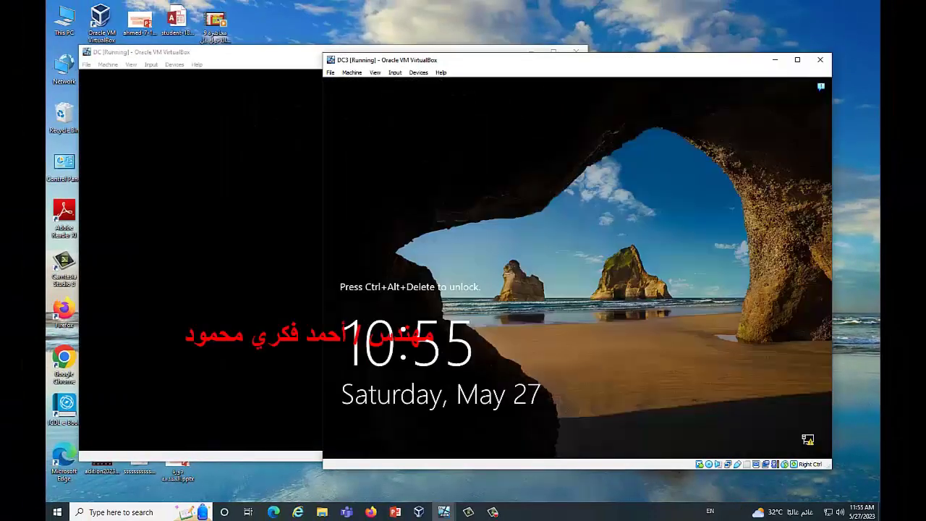
Sign in to the rebooted DC3 as Other user with a fekry.com domain account name and password
{"action": "key", "text": "ctrl+alt+Delete"}
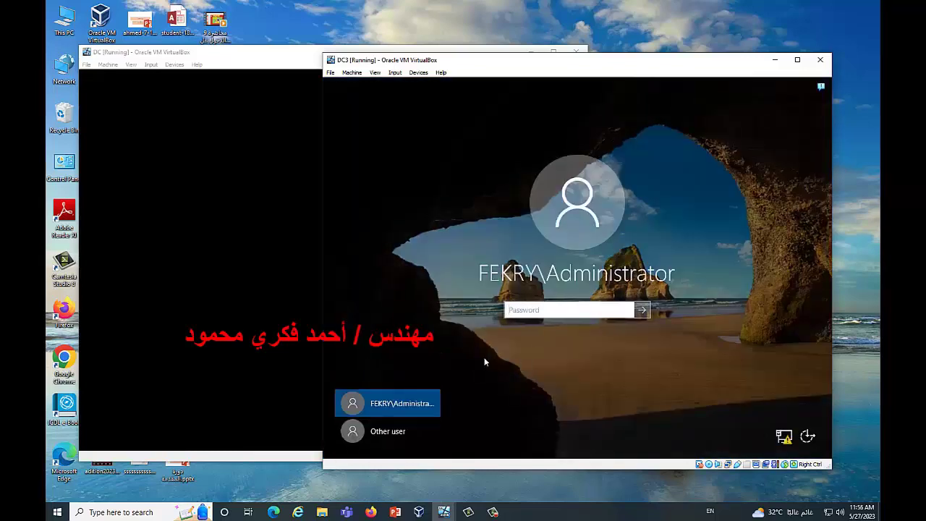
{"action": "left_click", "coordinate": [370, 433]}
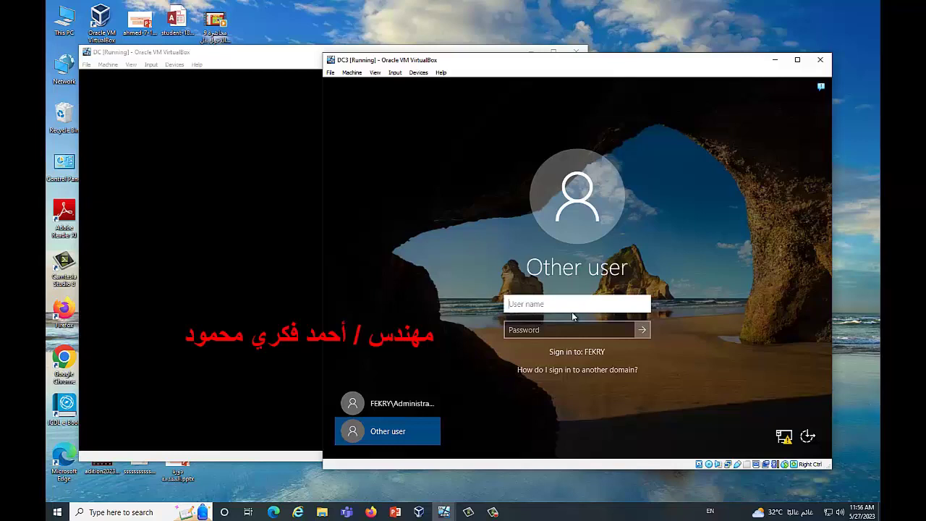
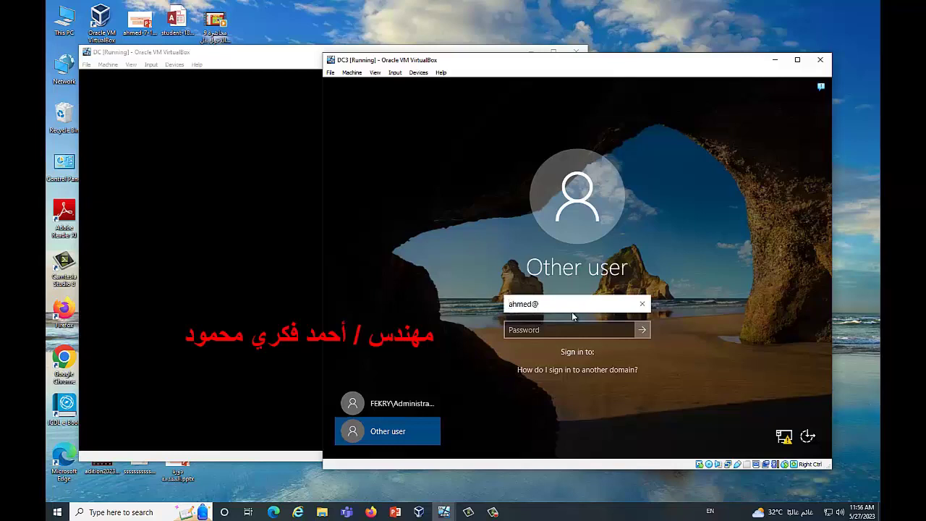
{"action": "left_click", "coordinate": [513, 330]}
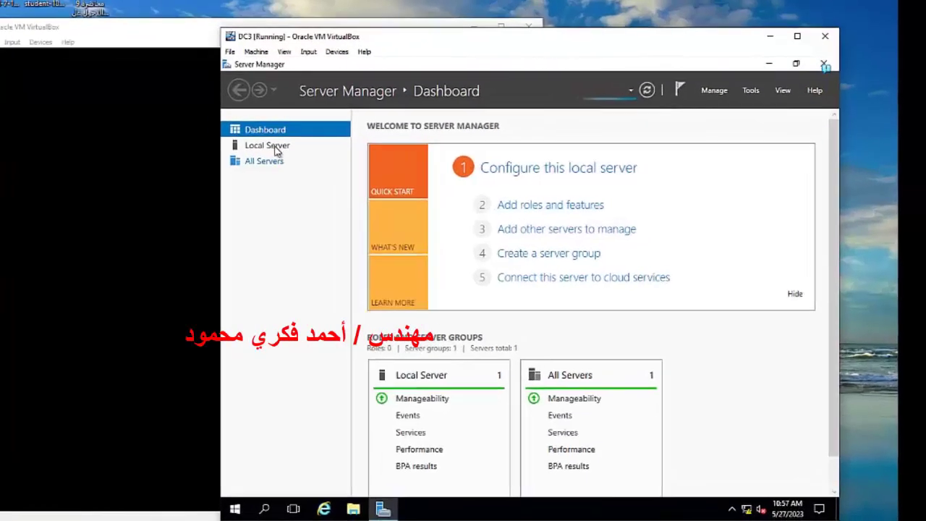
Launch Active Directory Users and Computers from Tools and open fekry.com's Users container
{"action": "left_click", "coordinate": [362, 150]}
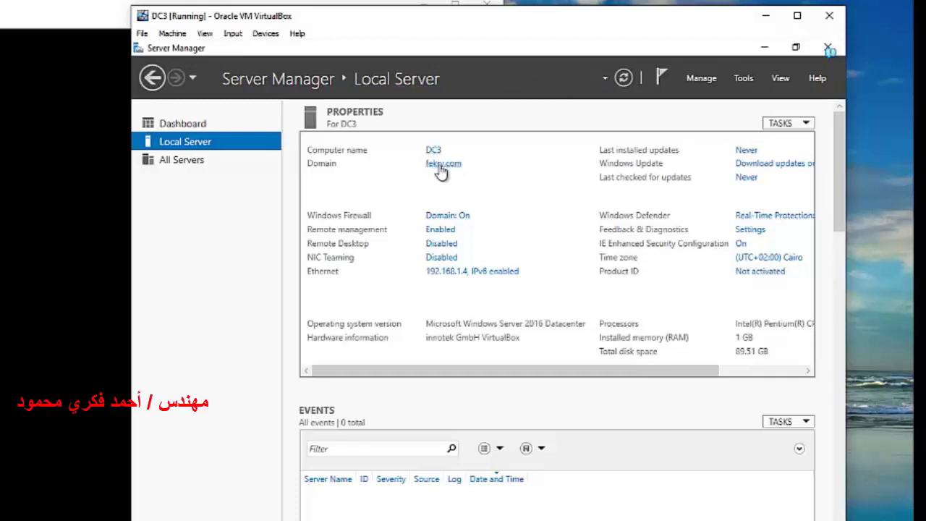
{"action": "left_click", "coordinate": [747, 81]}
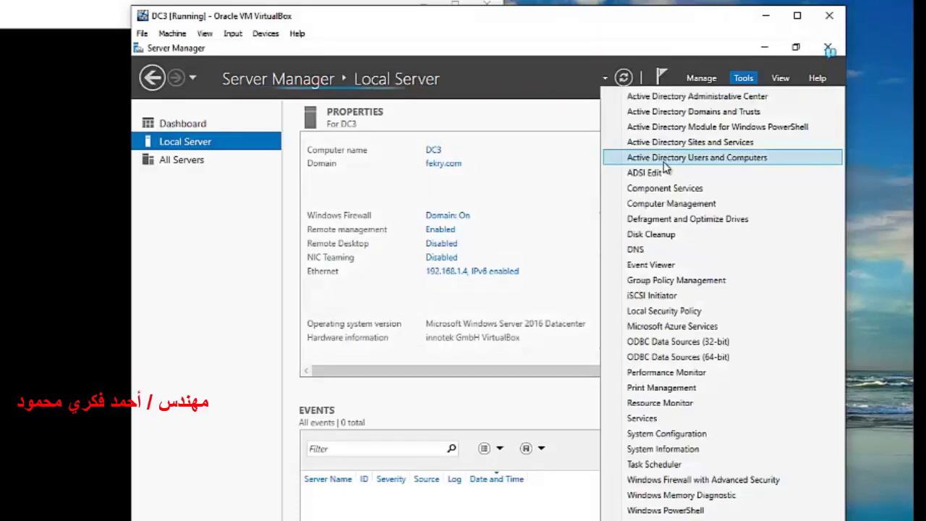
{"action": "left_click", "coordinate": [733, 160]}
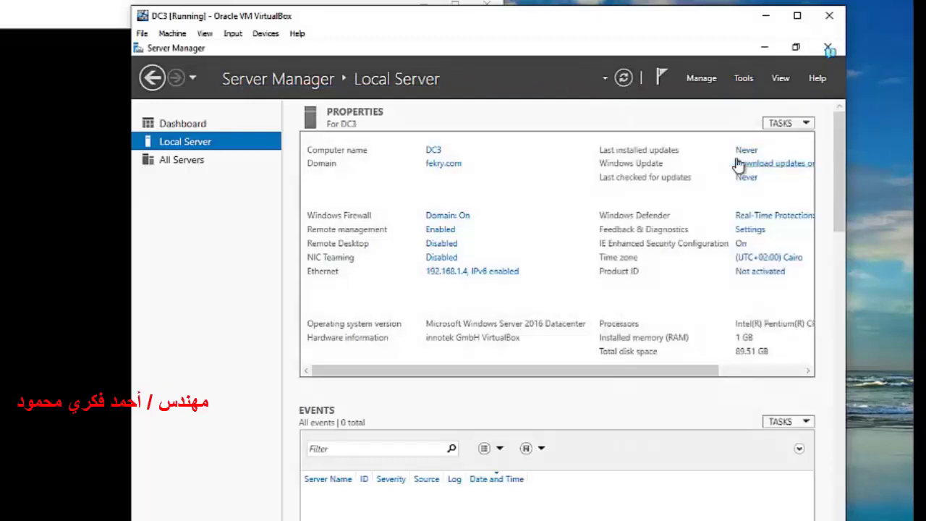
{"action": "left_click", "coordinate": [207, 192]}
{"action": "left_click", "coordinate": [253, 268]}
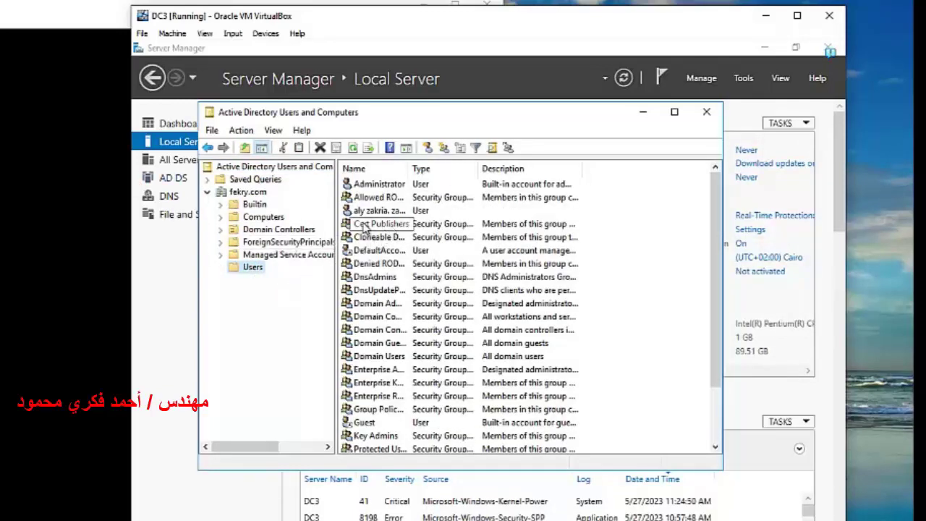
Inspect the replicated custom user accounts in the fekry.com Users list, then close ADUC
{"action": "left_click", "coordinate": [391, 211]}
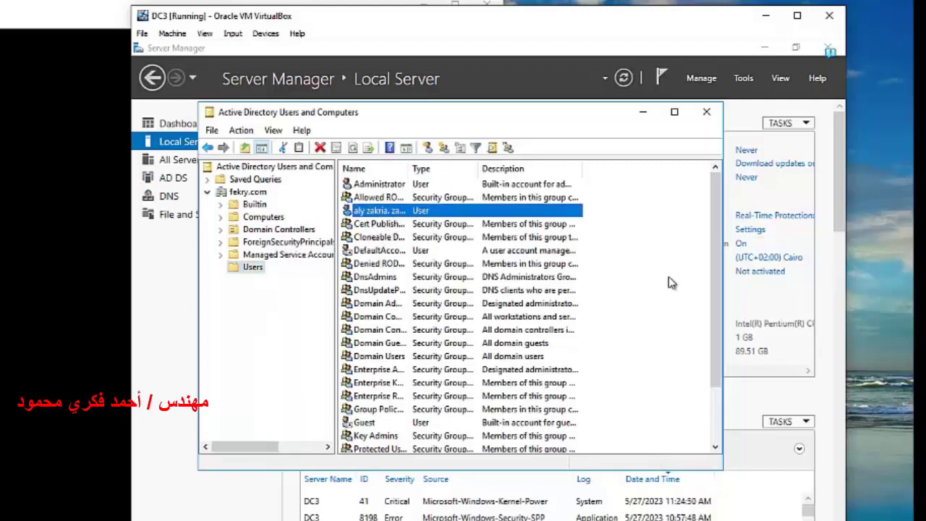
{"action": "scroll", "coordinate": [717, 260], "scroll_direction": "down", "scroll_amount": 2}
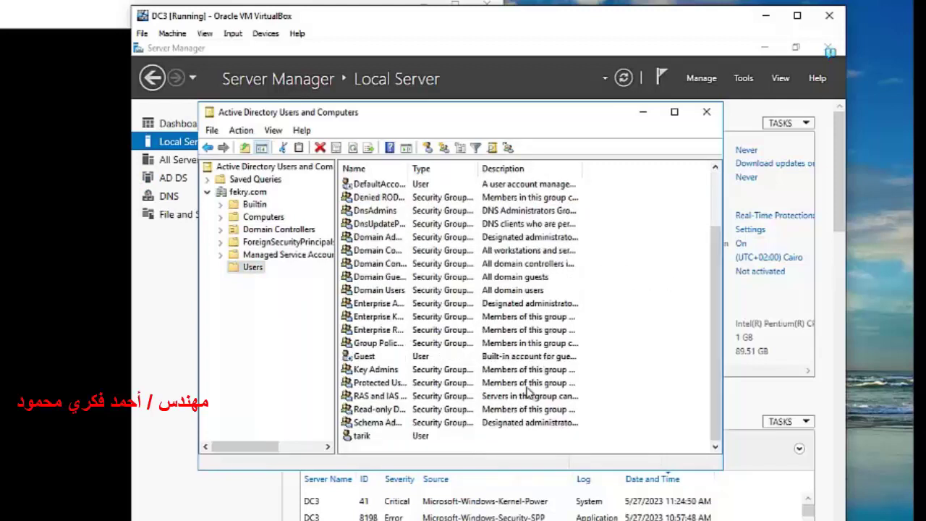
{"action": "left_click", "coordinate": [368, 438]}
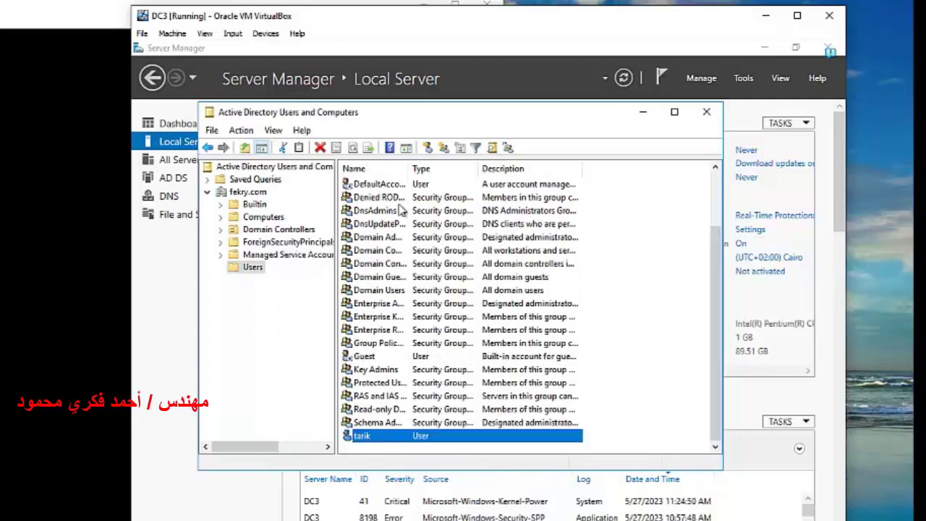
{"action": "scroll", "coordinate": [720, 325], "scroll_direction": "up", "scroll_amount": 2}
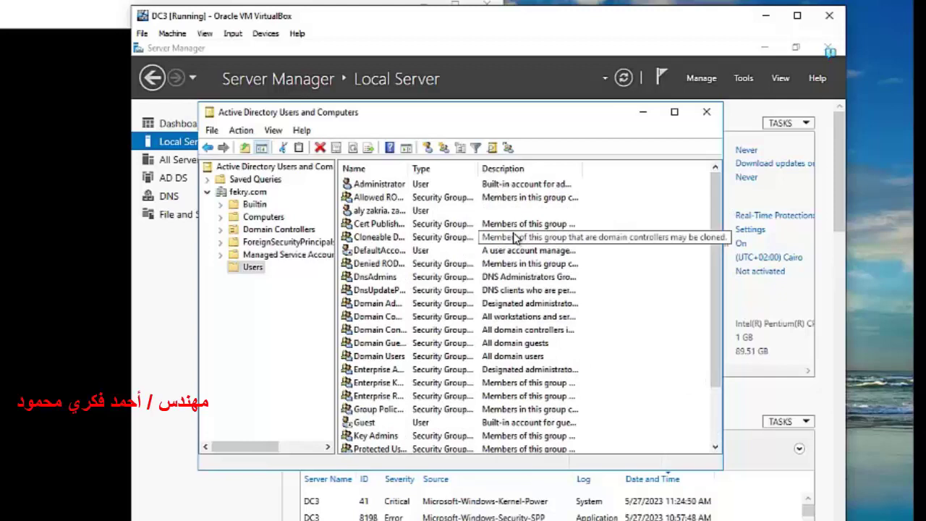
{"action": "key", "text": "alt+F4"}
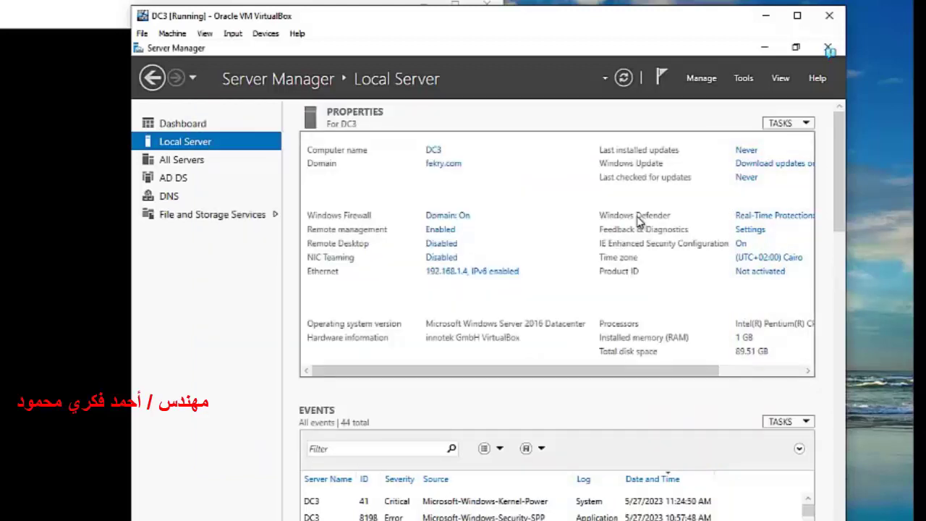